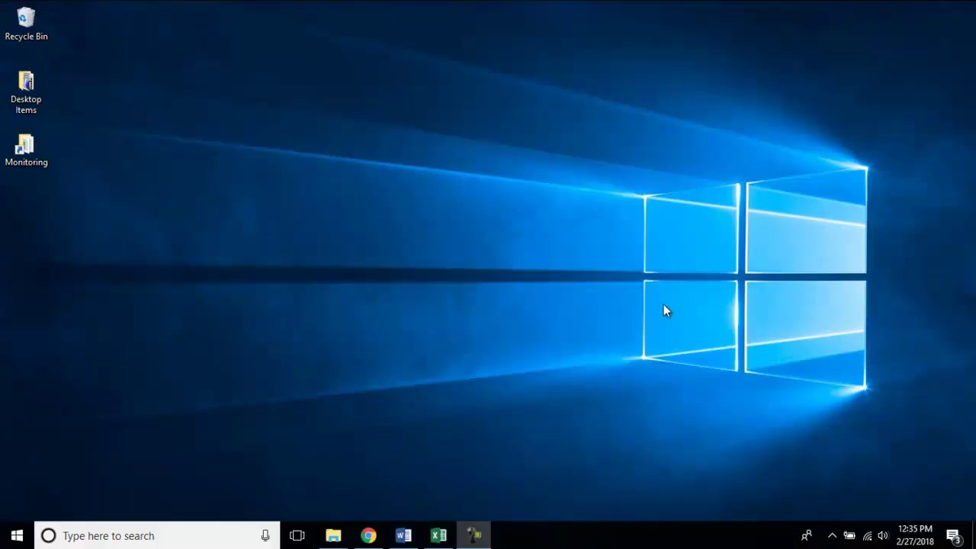
Step: Turn on Advanced Sharing for Local Disk (F:), keeping share name F and 20-user limit
key("super+e")
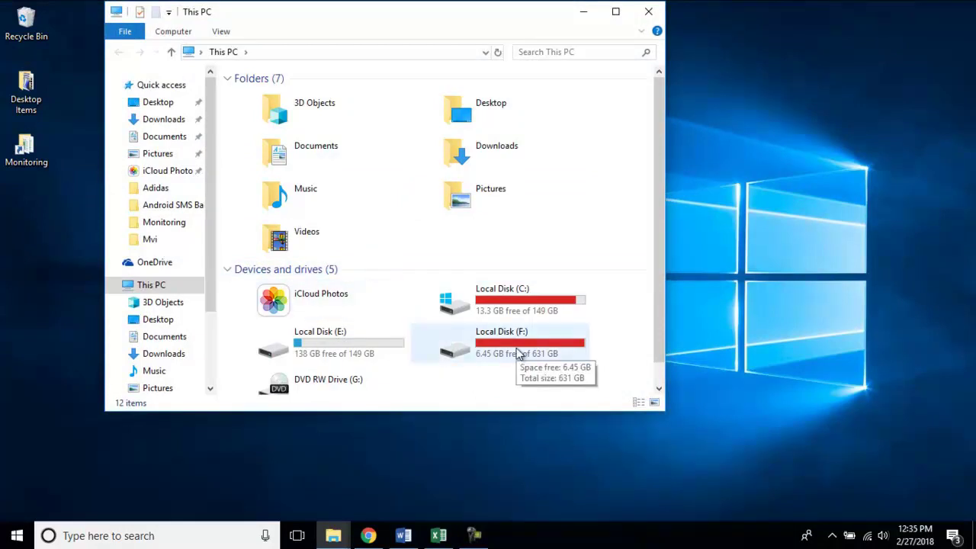
mouse_move(515, 347)
left_mouse_down()
mouse_move(431, 333)
mouse_move(533, 343)
left_mouse_up()
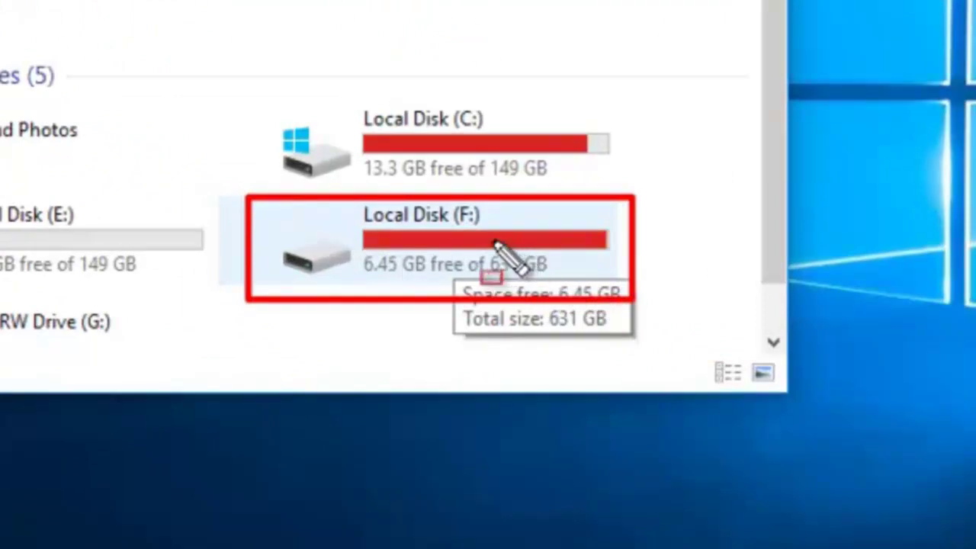
right_click(464, 253)
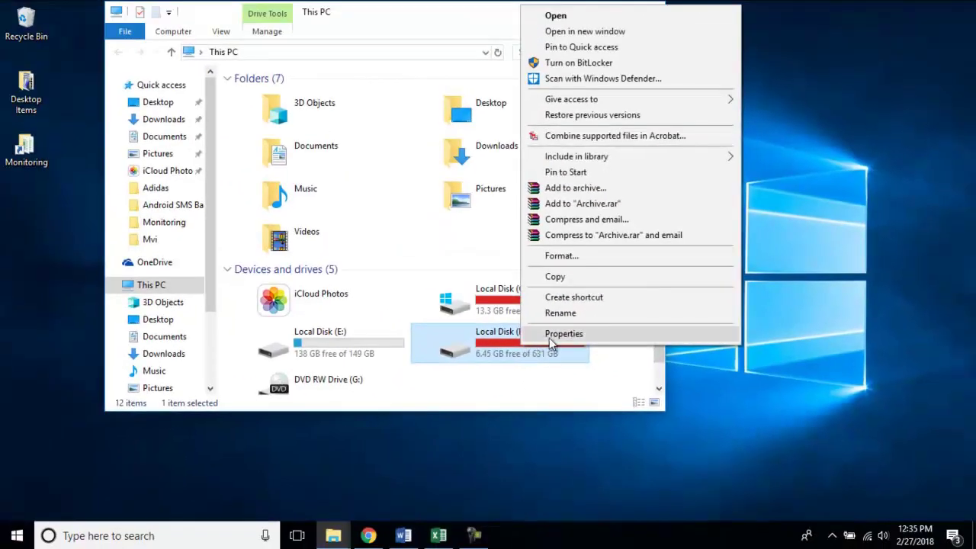
left_click(551, 337)
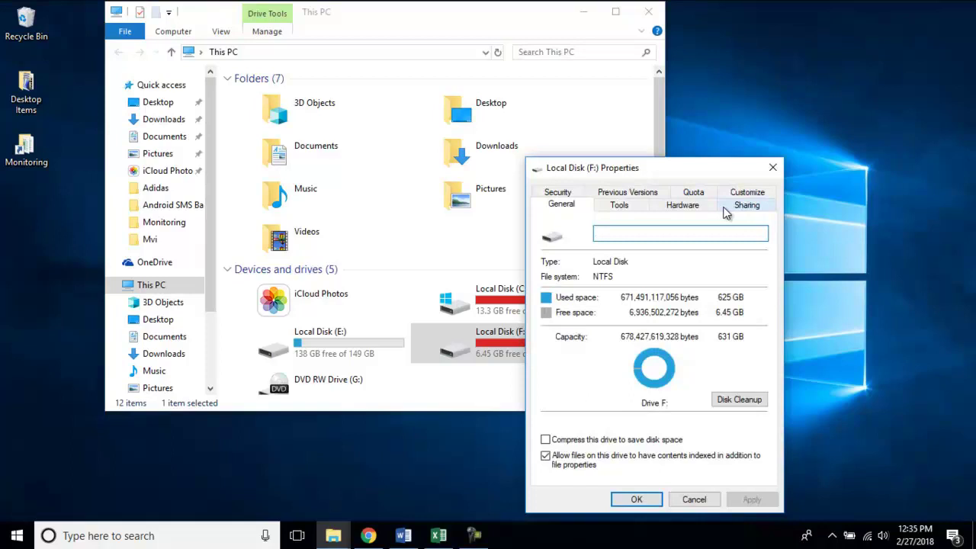
left_click(729, 205)
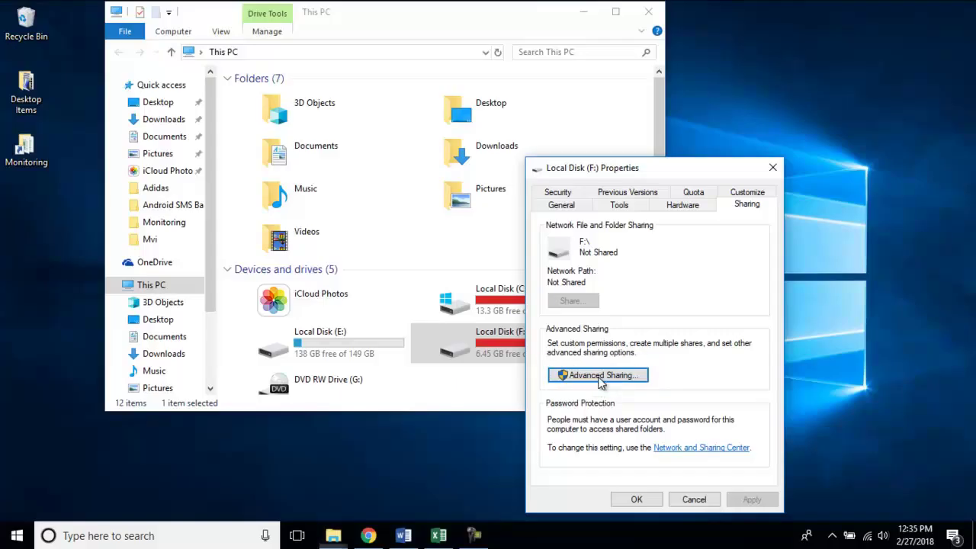
left_click(599, 375)
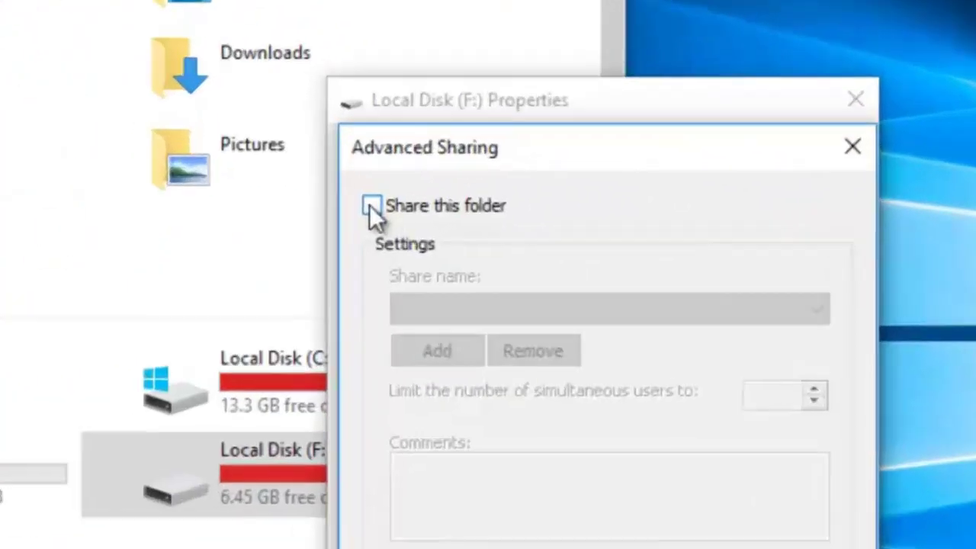
left_click(547, 217)
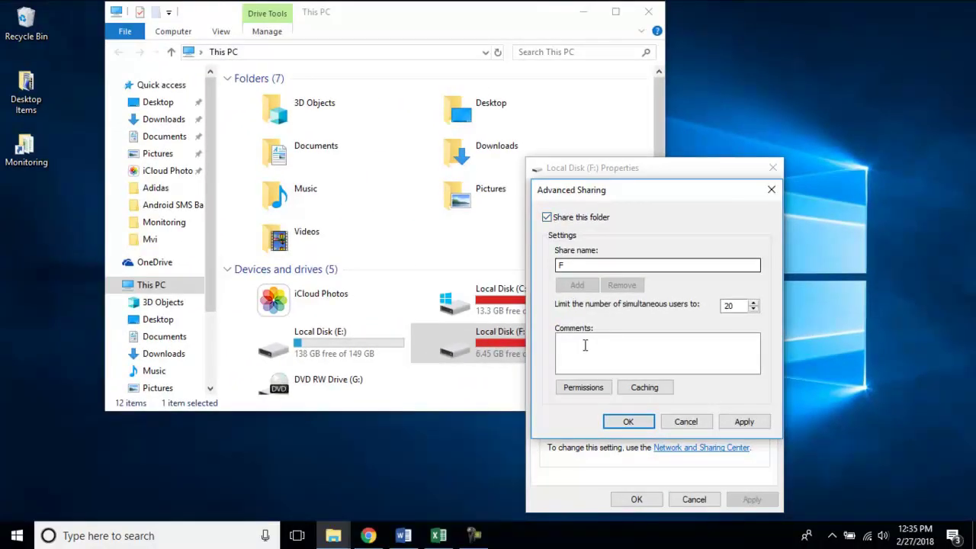
Step: Grant Everyone Full Control on share F and apply it through all sharing dialogs
left_click(591, 388)
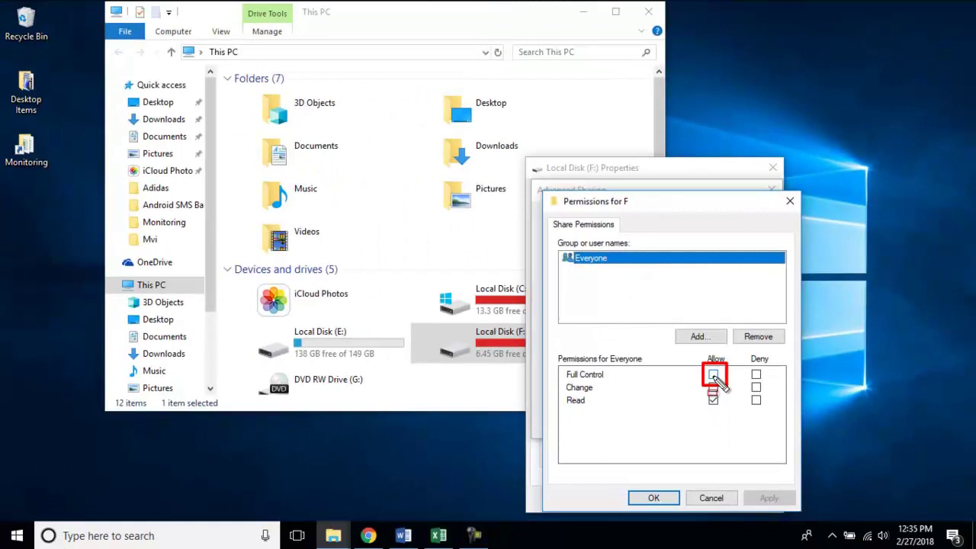
left_click(713, 374)
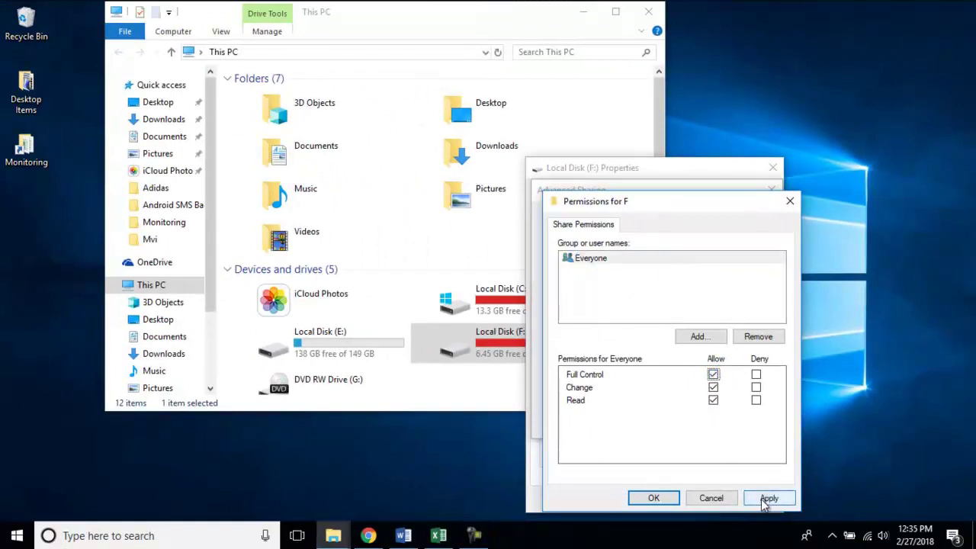
left_click(766, 499)
left_click(654, 499)
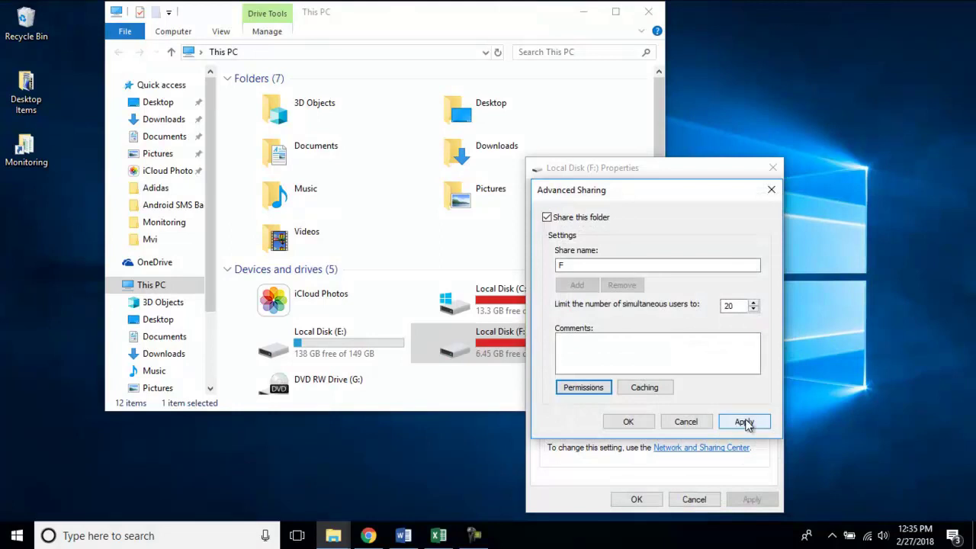
left_click(745, 422)
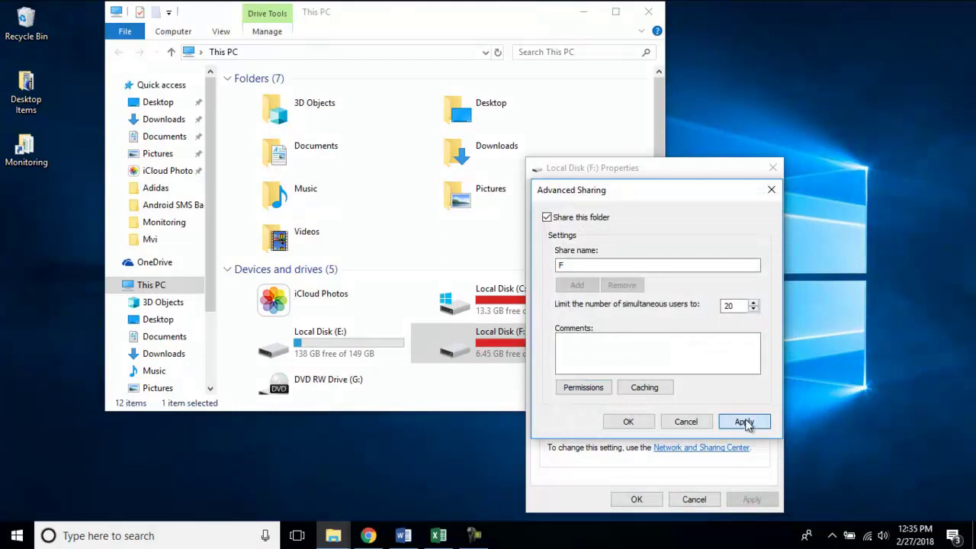
left_click(628, 421)
left_click(636, 499)
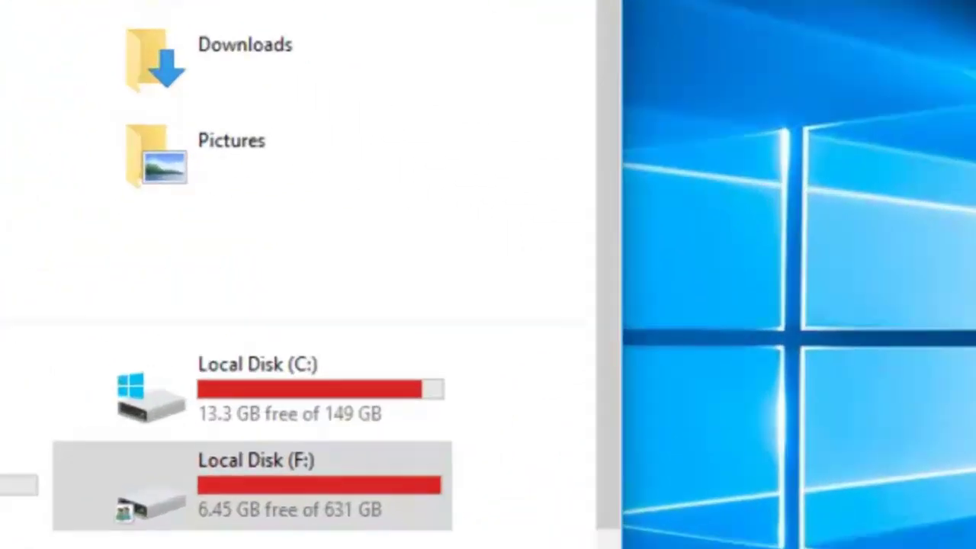
Step: Open Computer Management's Shared Folders > Shares list, showing share F at F:\
right_click(153, 287)
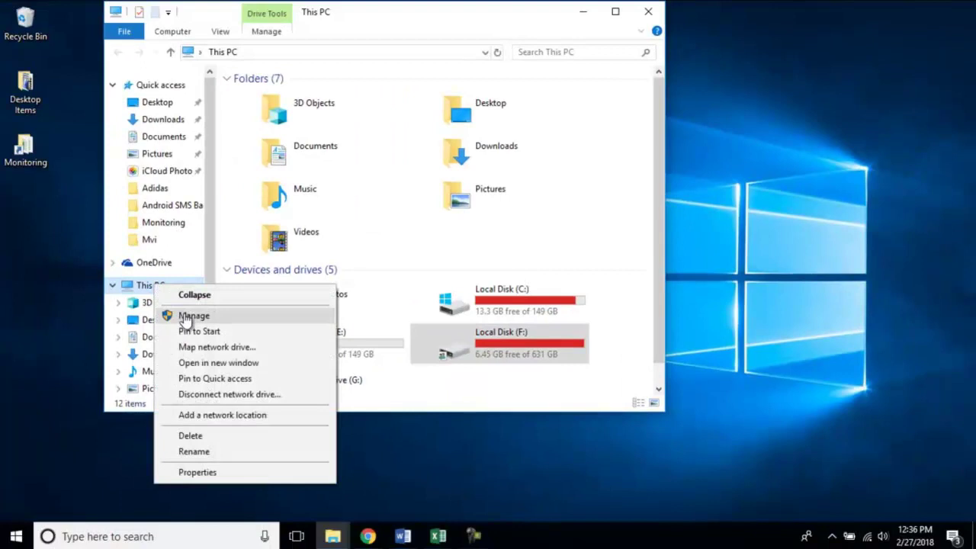
left_click(192, 317)
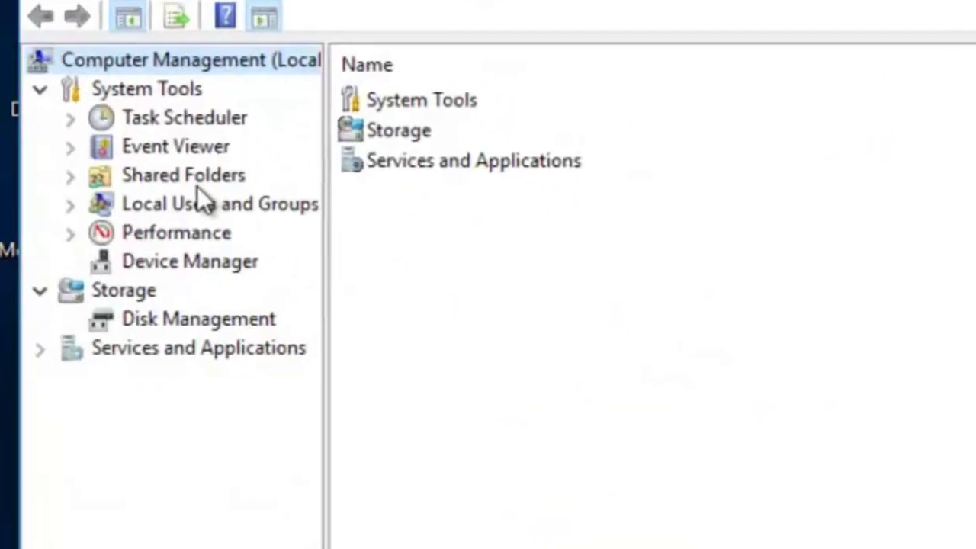
left_click(196, 183)
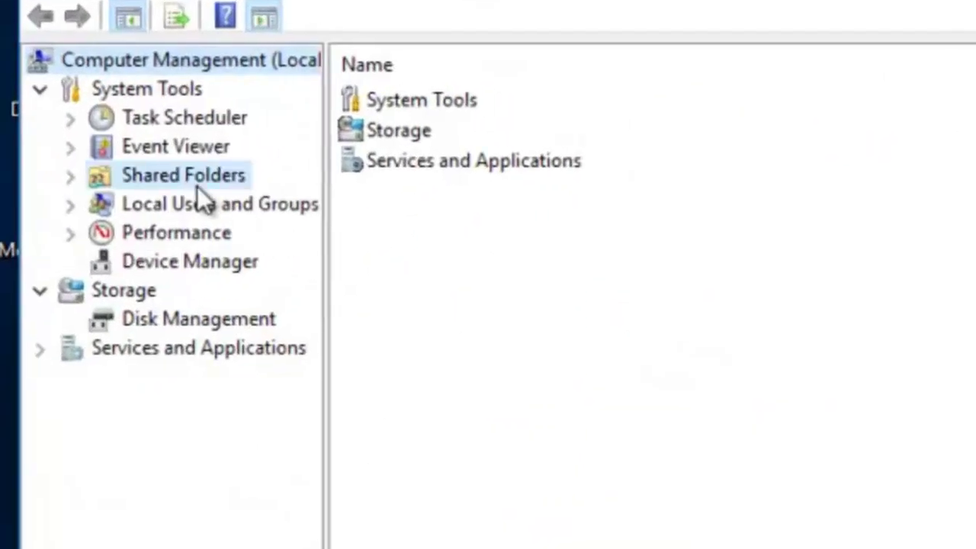
double_click(387, 111)
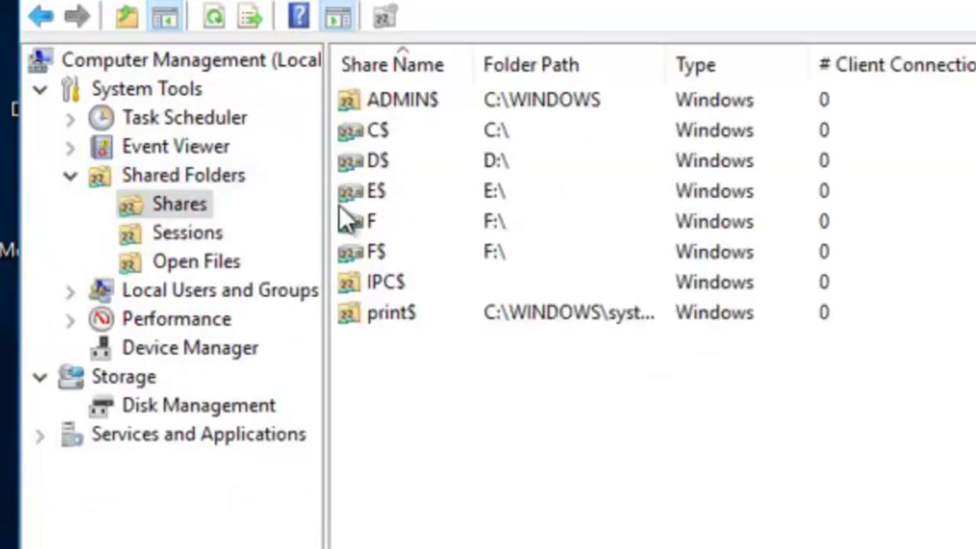
mouse_move(325, 206)
left_mouse_down()
mouse_move(374, 248)
mouse_move(418, 236)
left_mouse_up()
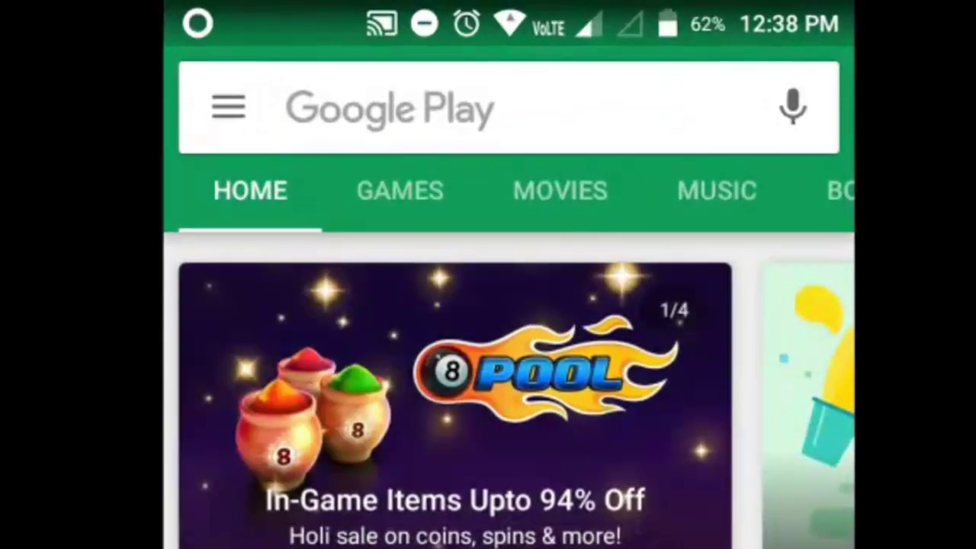
Step: Search Play Store for es file explorer, check the ES File Explorer File Manager page, return home
left_click(457, 108)
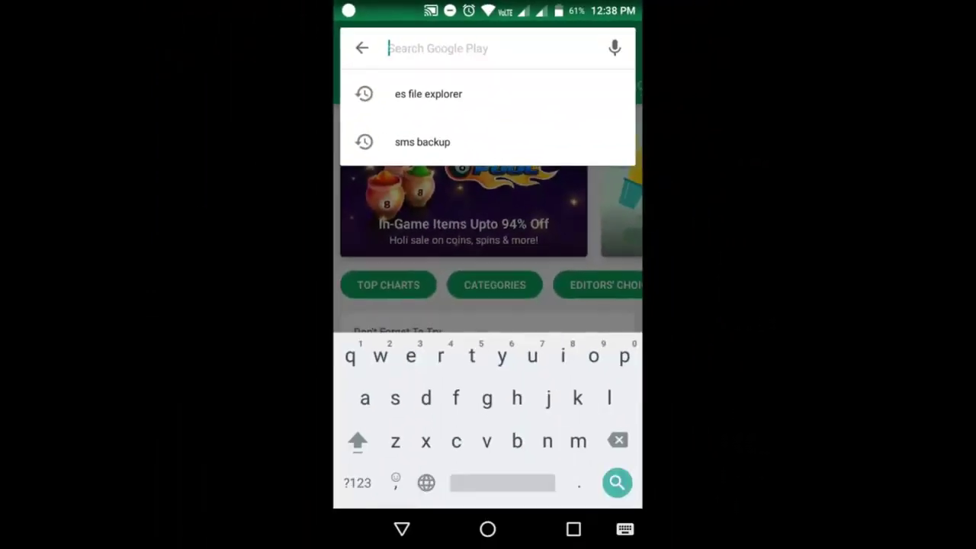
left_click(428, 94)
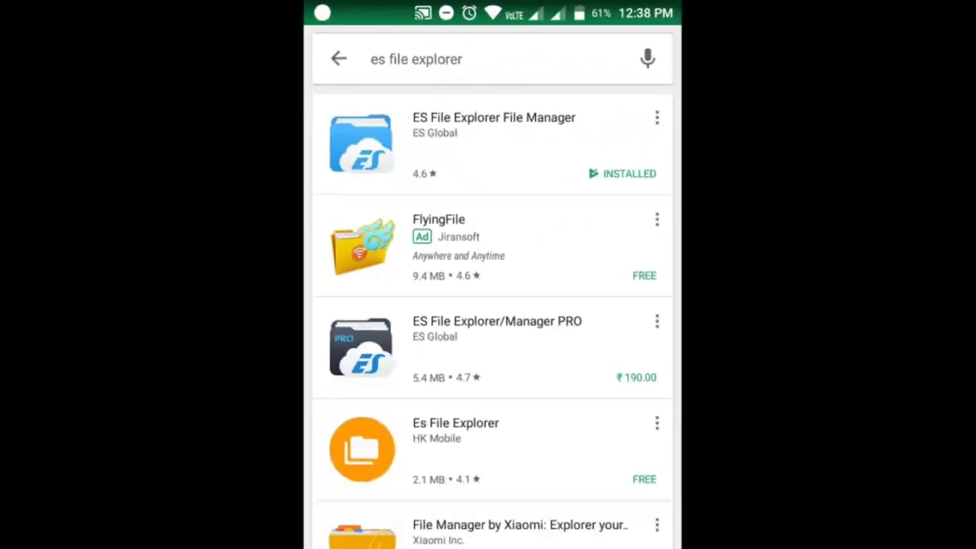
left_click(500, 142)
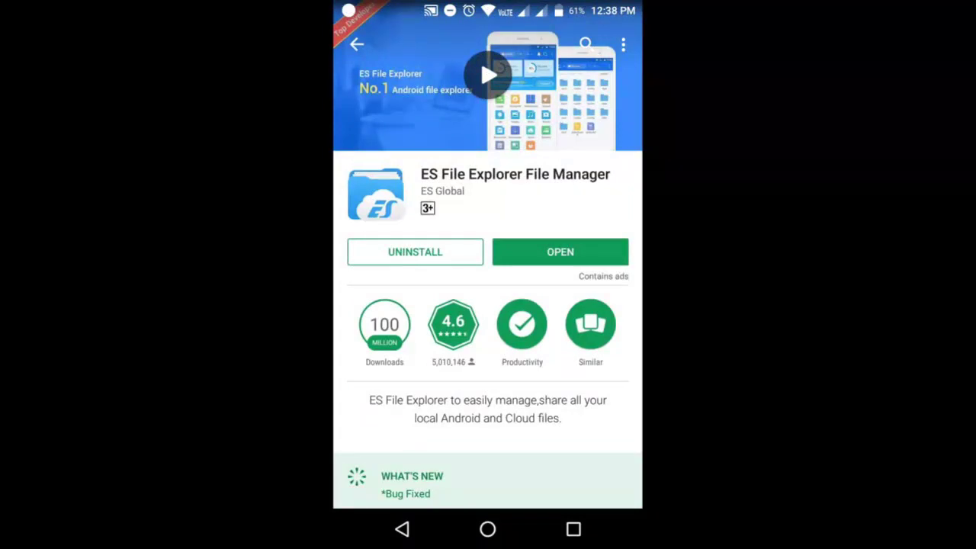
left_click(402, 528)
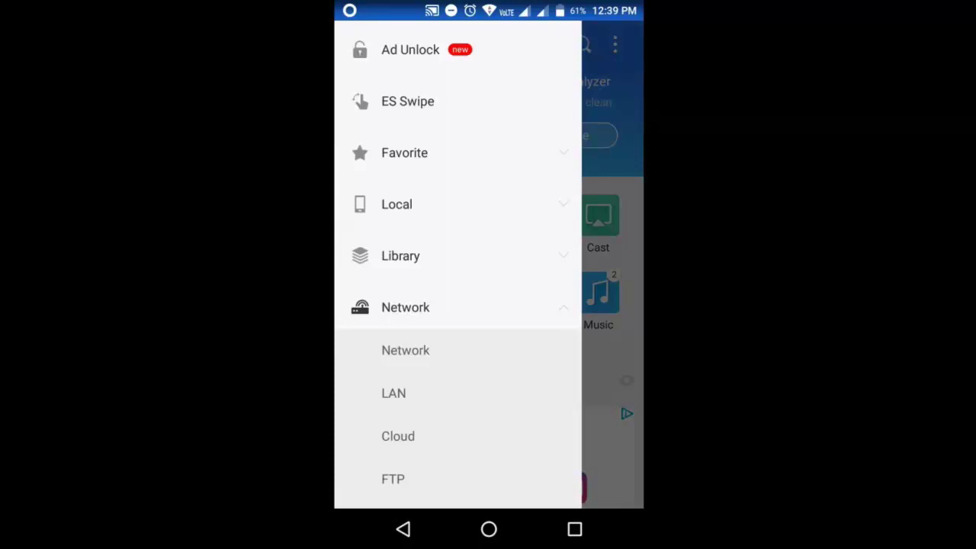
Step: Go to the LAN page under Network in ES File Explorer's side menu
left_click(393, 393)
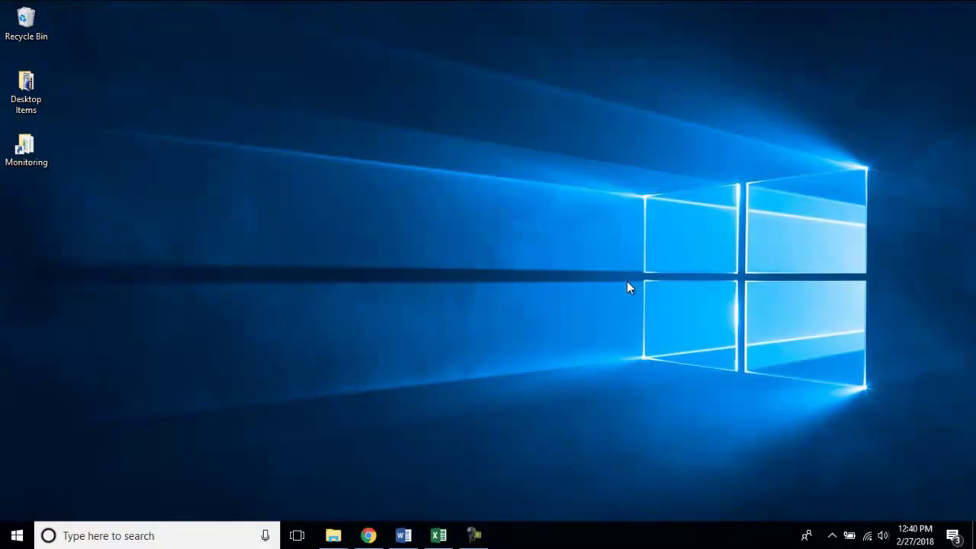
Step: Run ipconfig in Command Prompt and box the Wi-Fi IPv4 address 172.20.10.6 in red
key("super+r")
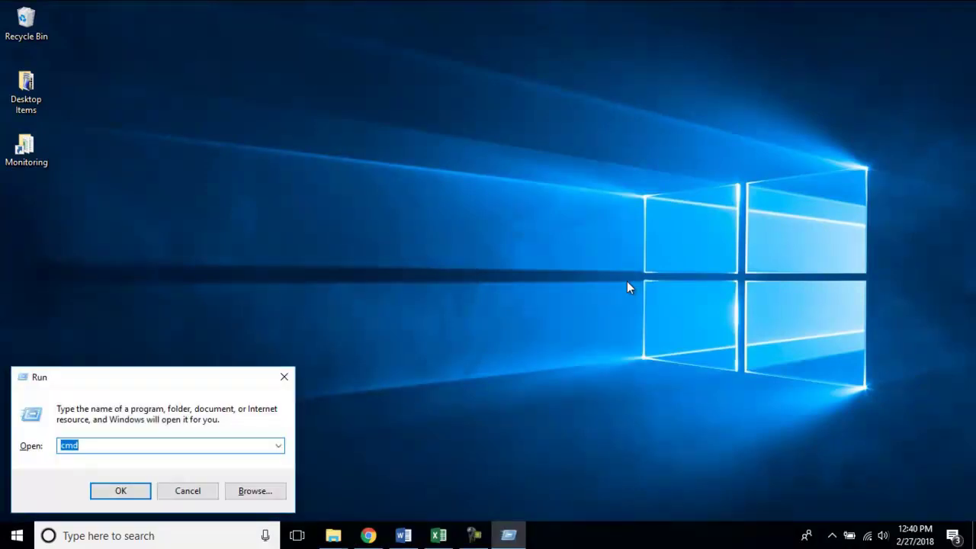
key("Return")
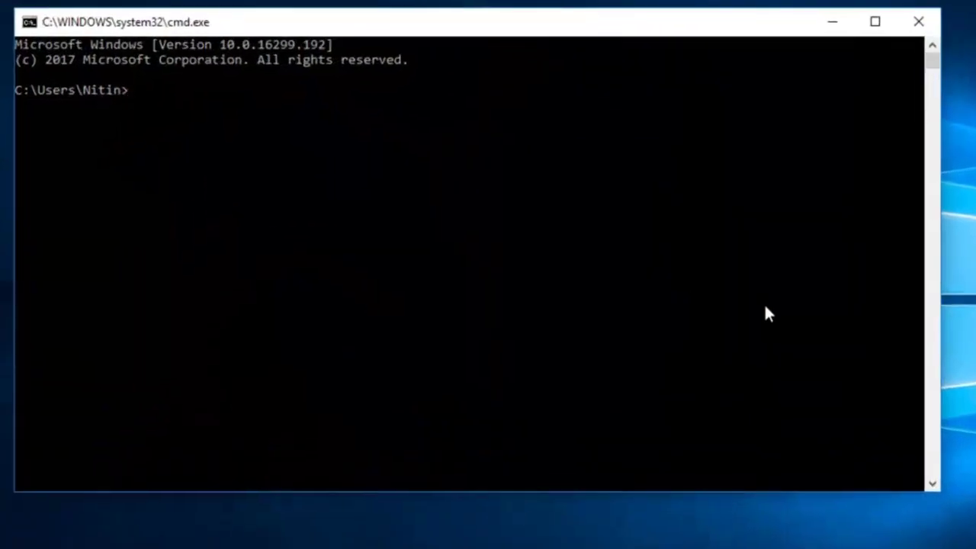
type("i")
type("pconfig")
key("Return")
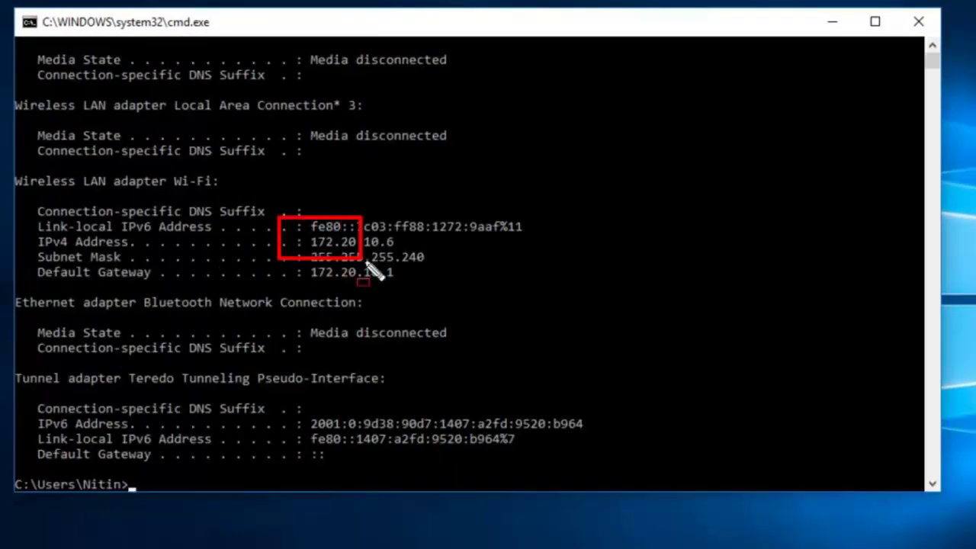
left_click_drag(279, 220, 429, 262)
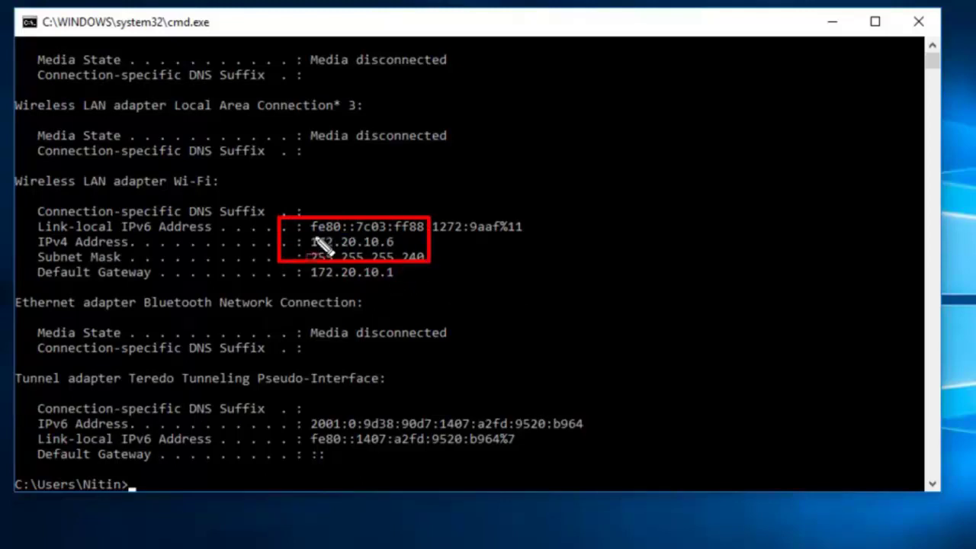
left_click_drag(292, 233, 395, 252)
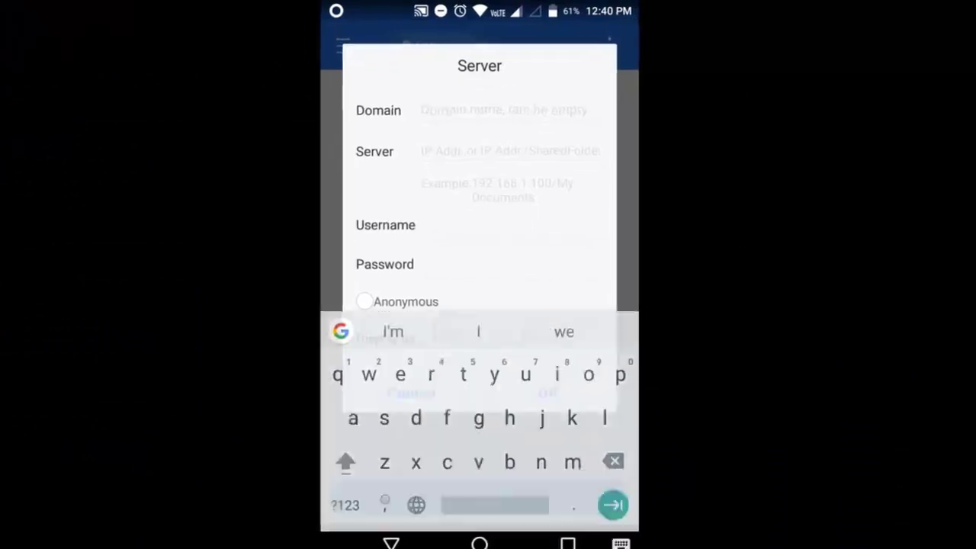
Step: Enter \\172.20.10.6 as the LAN server address
left_click(323, 522)
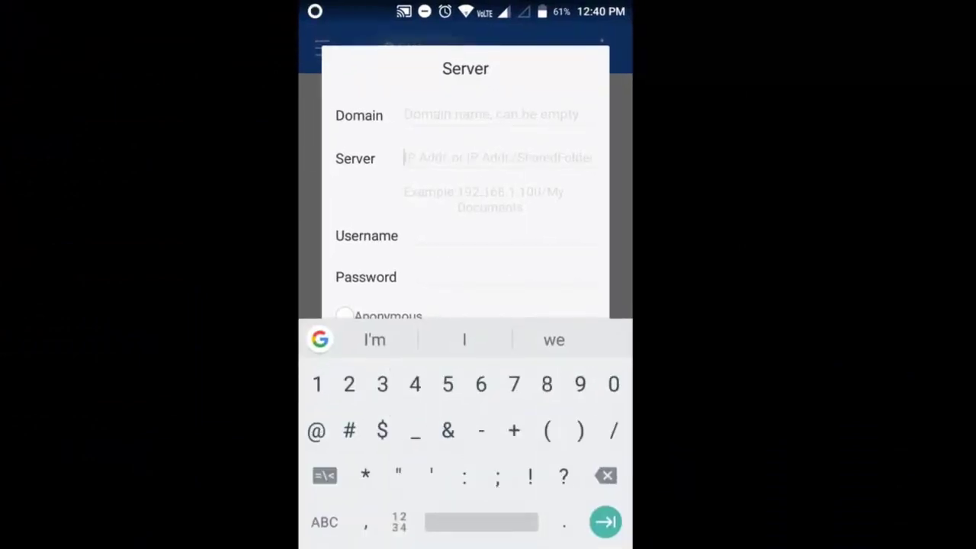
left_click(324, 476)
type("\\\\")
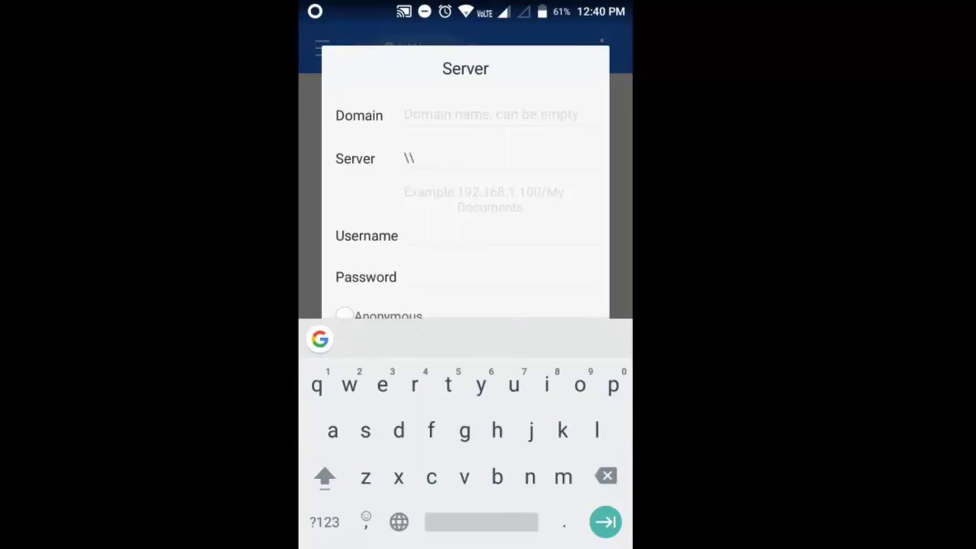
left_click(324, 521)
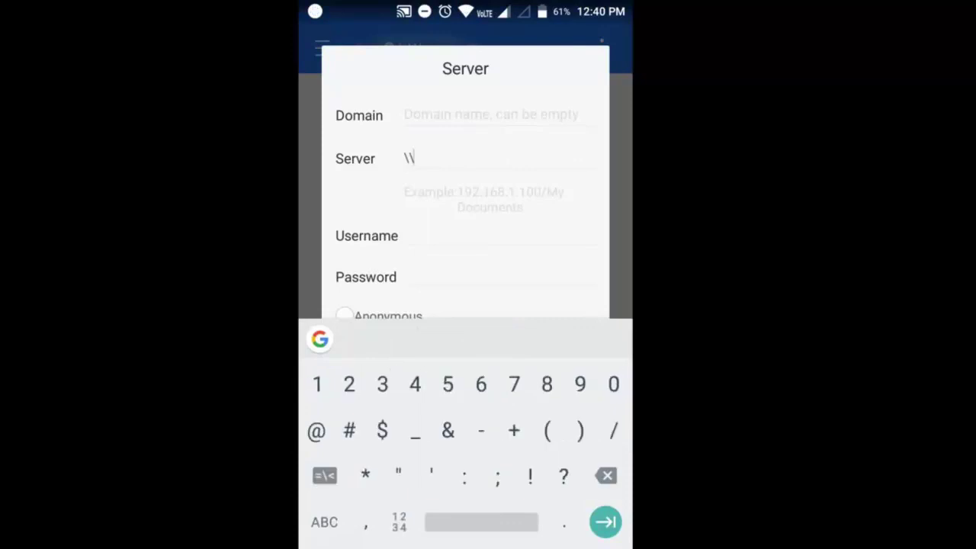
type("172.20")
type(".10.6")
key("Tab")
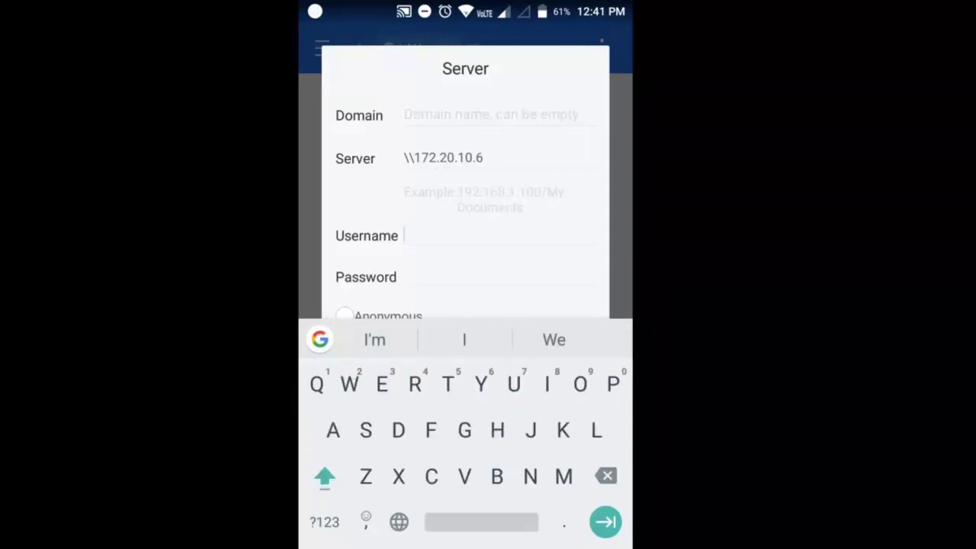
Step: Fill in the PC account's username and password and save the server entry
key("Tab")
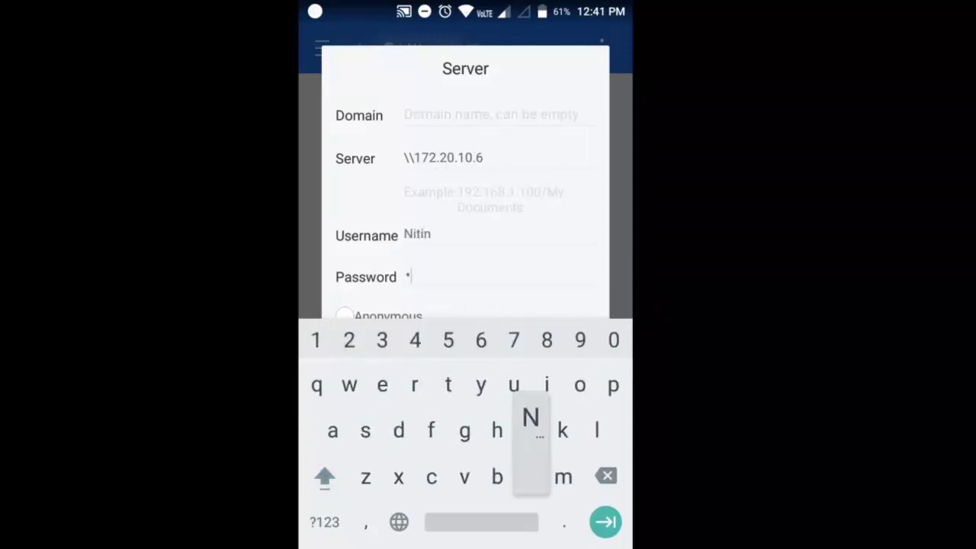
key("Tab")
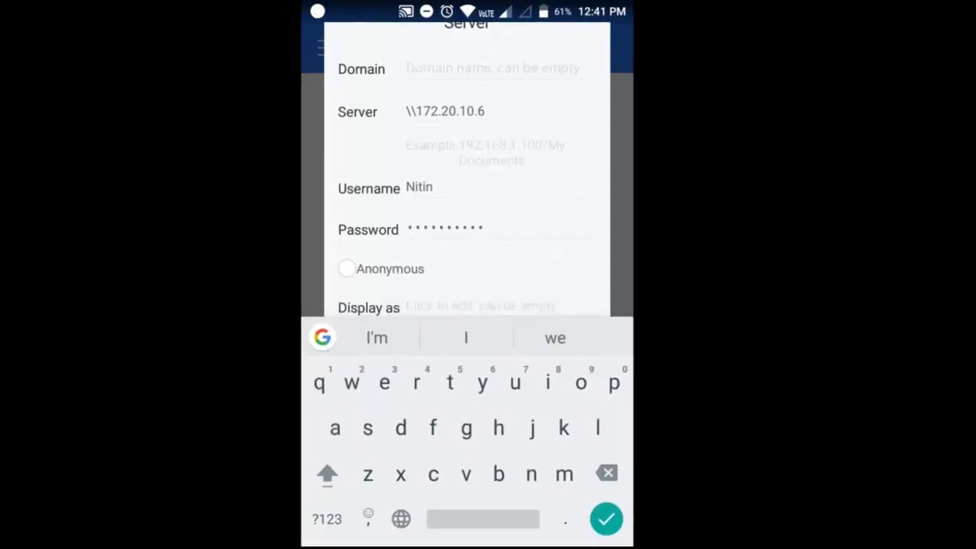
key("Return")
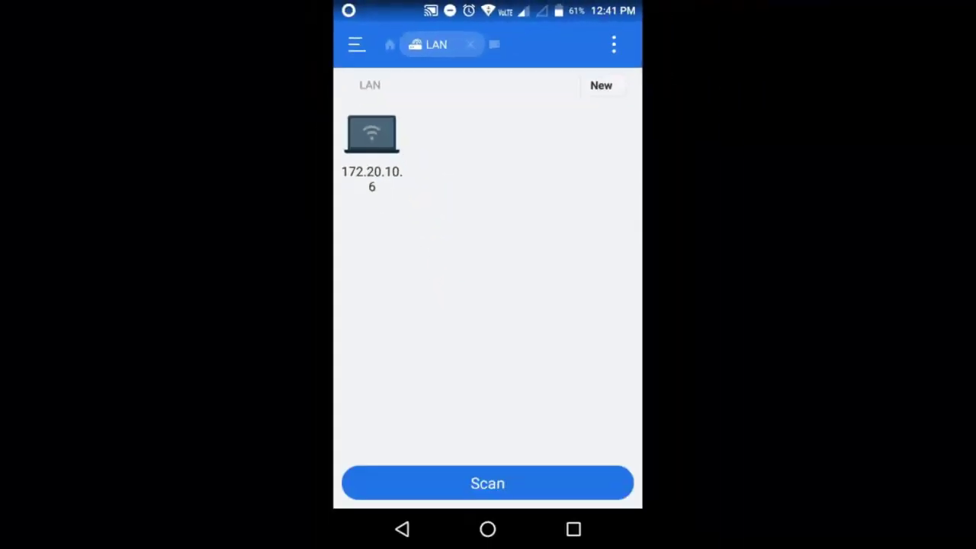
Step: Open server 172.20.10.6, enter its F share, and scroll through the folder list
left_click(371, 151)
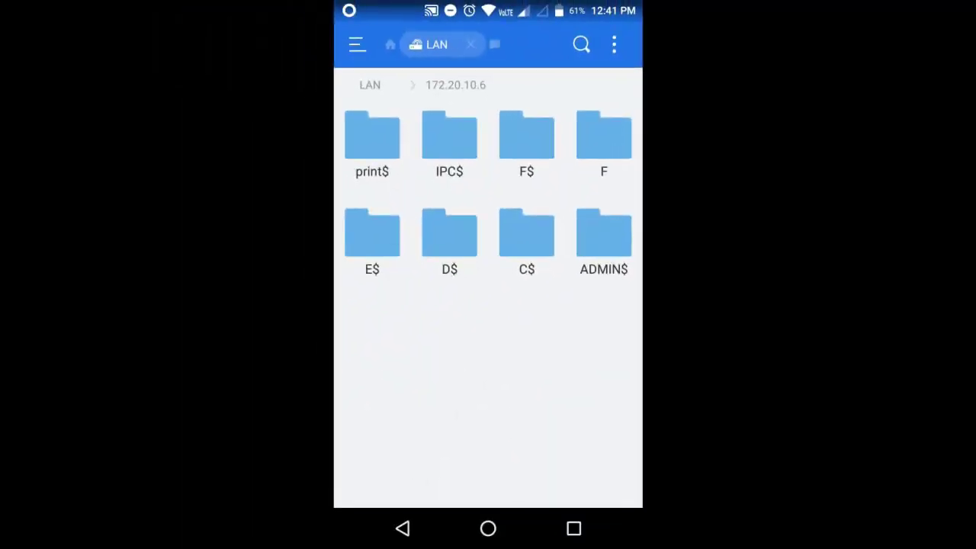
left_click(603, 141)
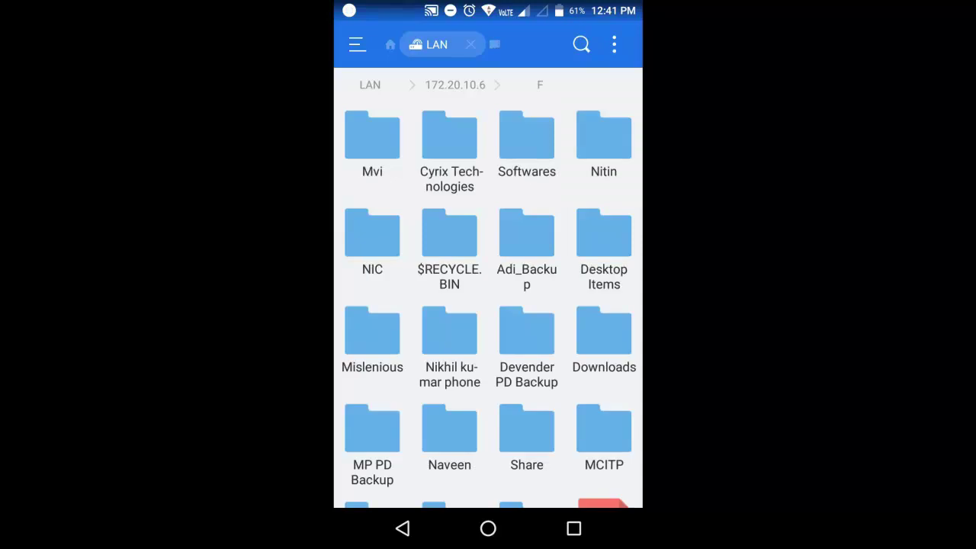
scroll(488, 305, "down", 4)
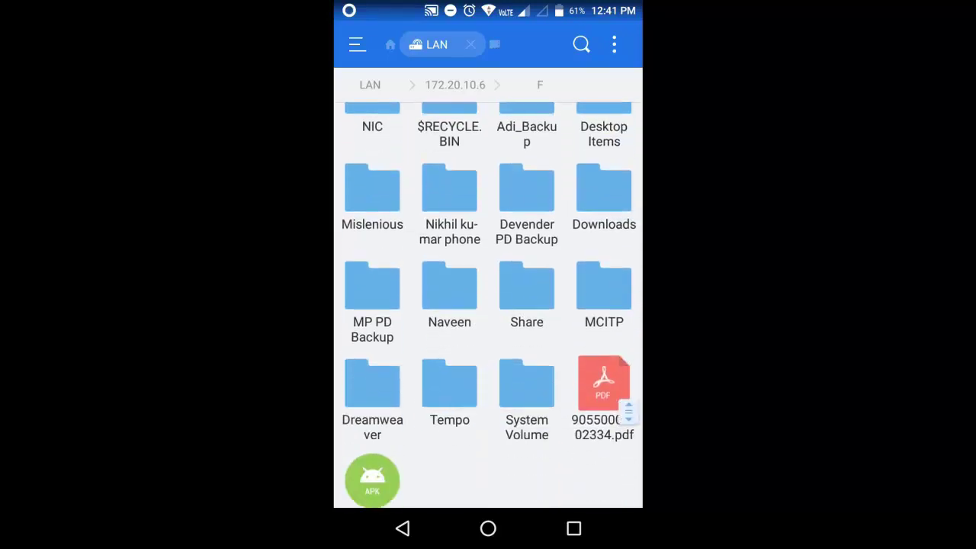
scroll(488, 304, "down", 1)
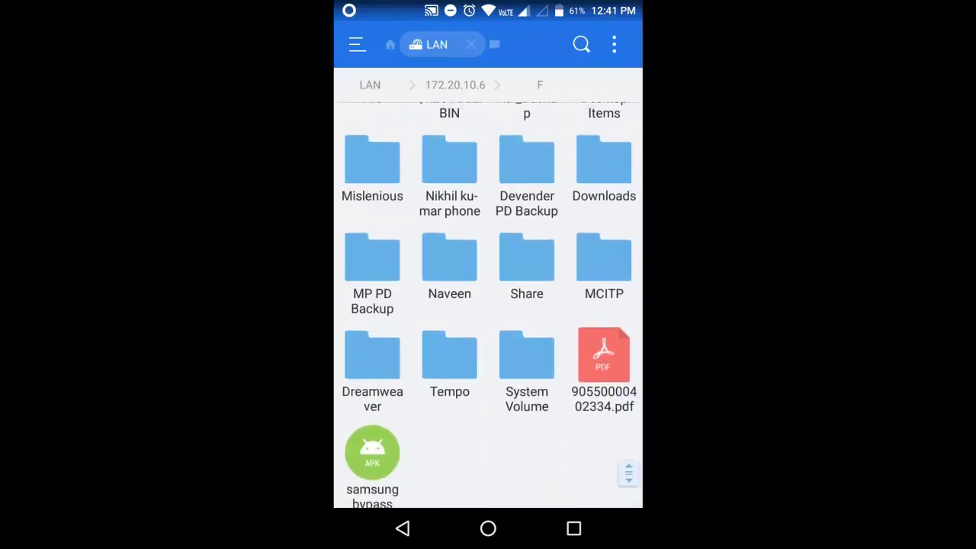
scroll(487, 304, "up", 5)
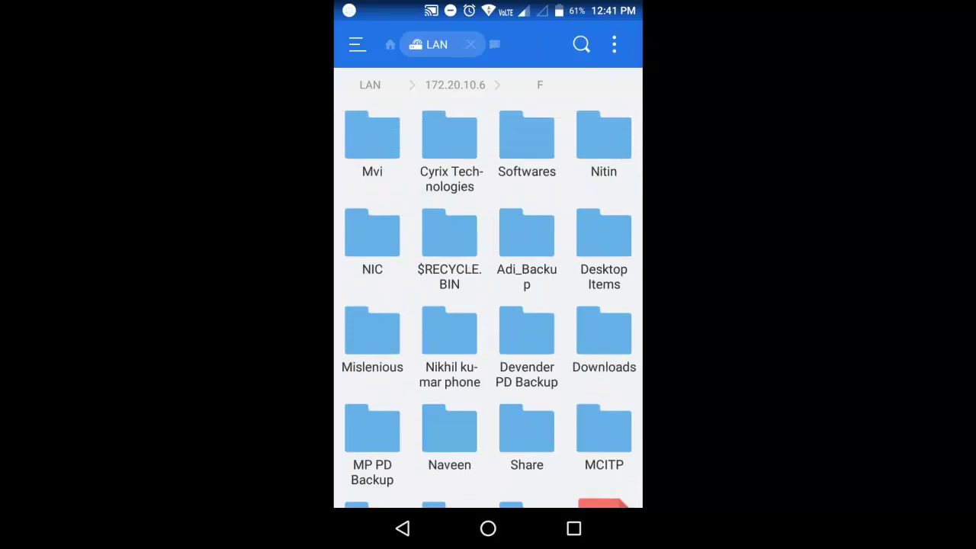
scroll(488, 305, "down", 2)
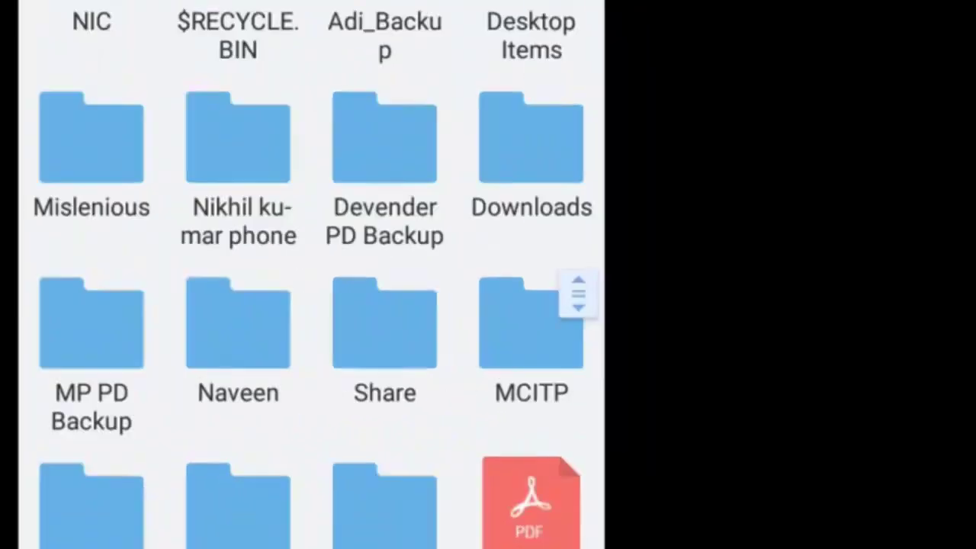
Step: Copy 90550000402334.pdf from the F share and browse to the phone's local sdcard
left_click(604, 430)
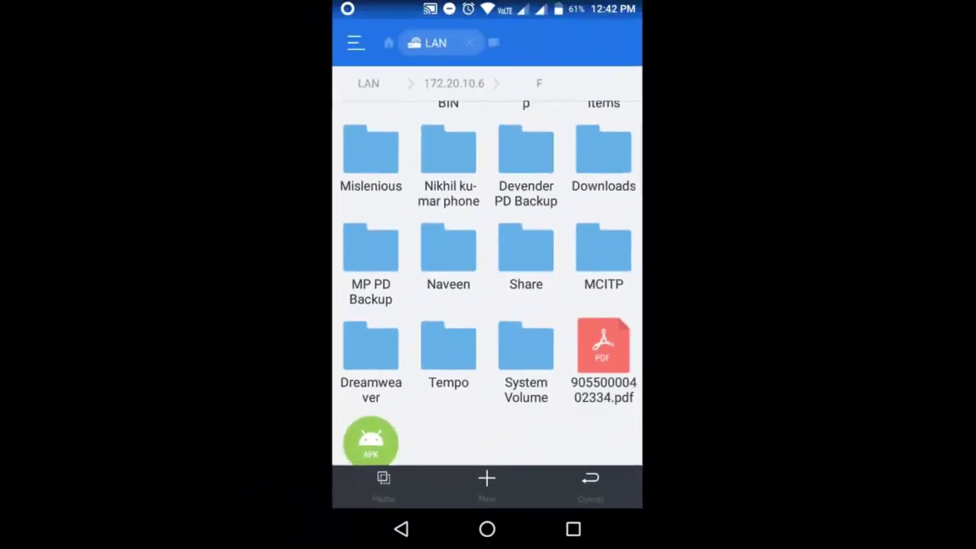
left_click(425, 44)
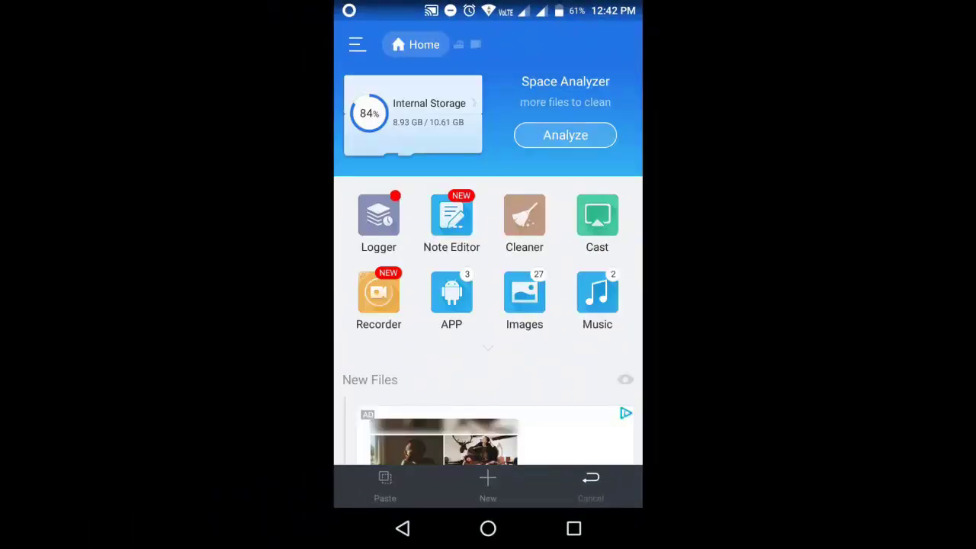
left_click(356, 44)
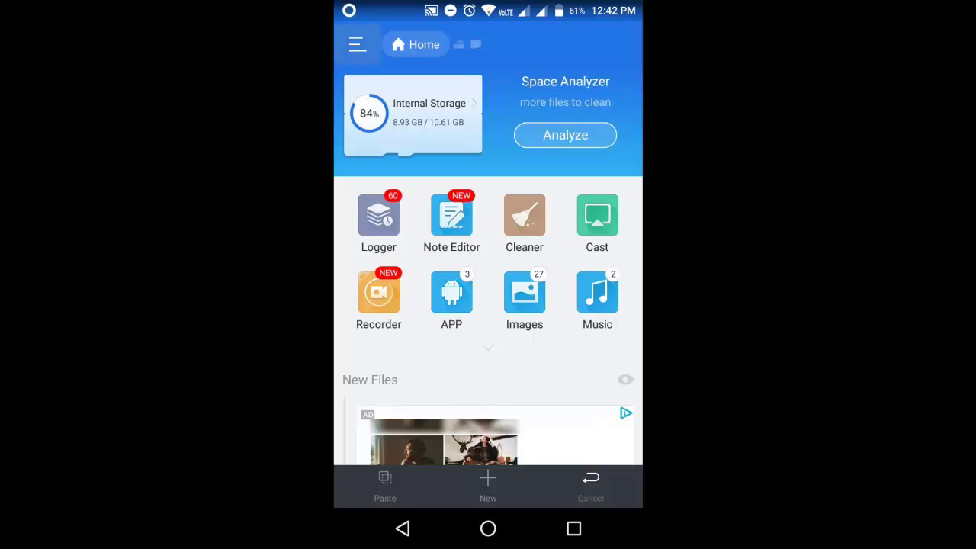
left_click(399, 332)
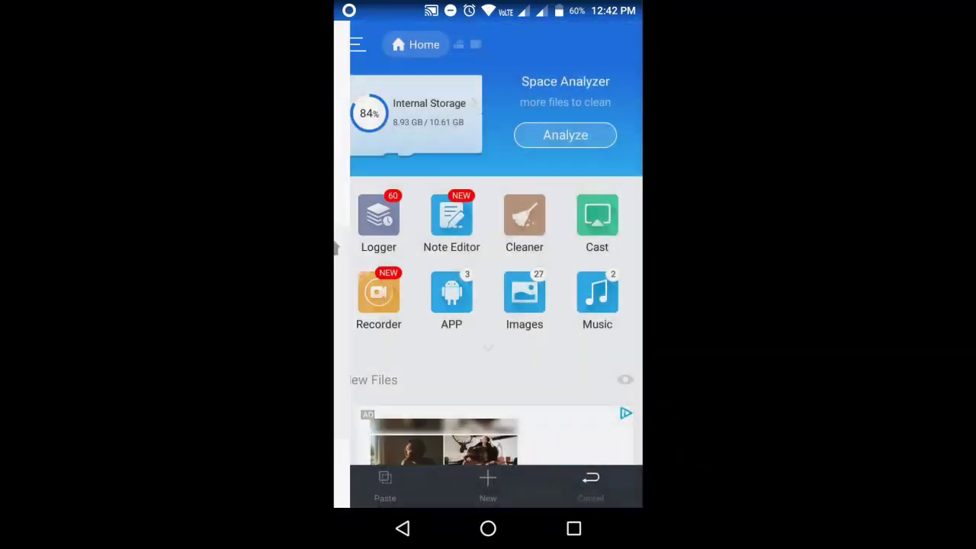
scroll(487, 290, "down", 3)
left_click(526, 173)
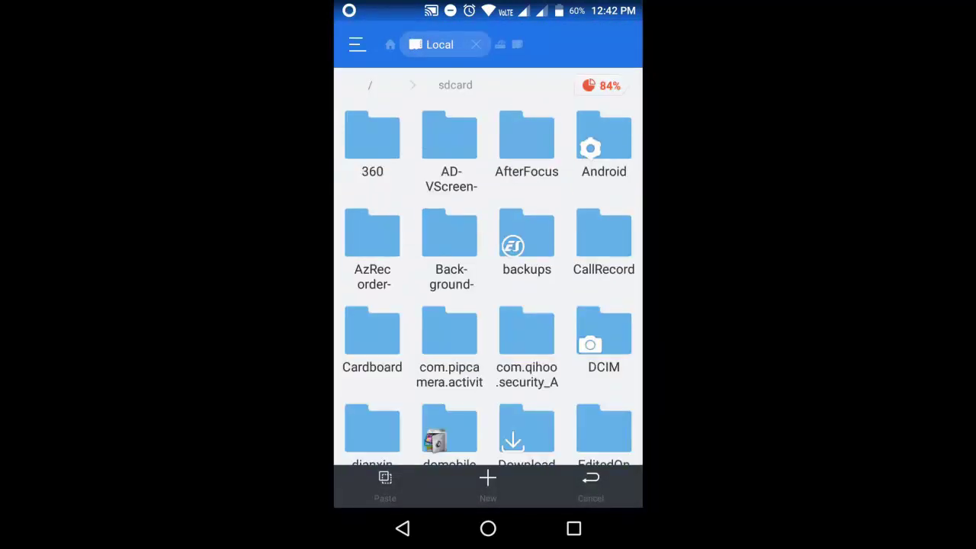
Step: Paste the PDF into the user's folder on the sdcard
scroll(487, 290, "down", 5)
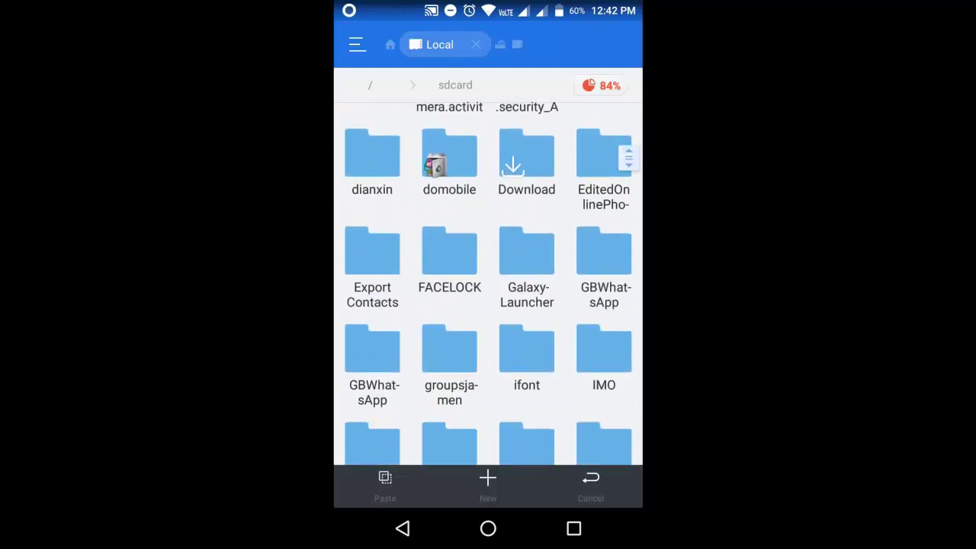
scroll(487, 290, "down", 2)
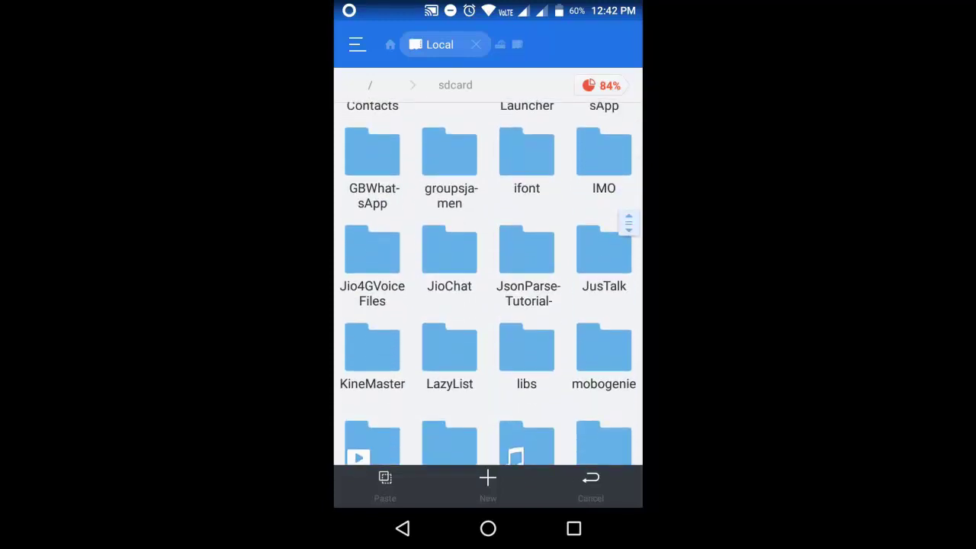
scroll(488, 290, "down", 3)
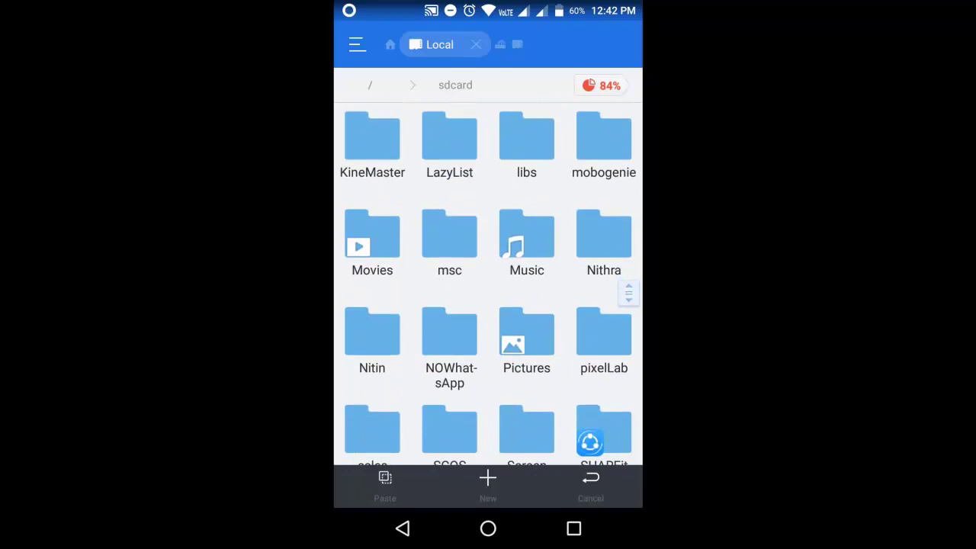
left_click(372, 335)
left_click(384, 484)
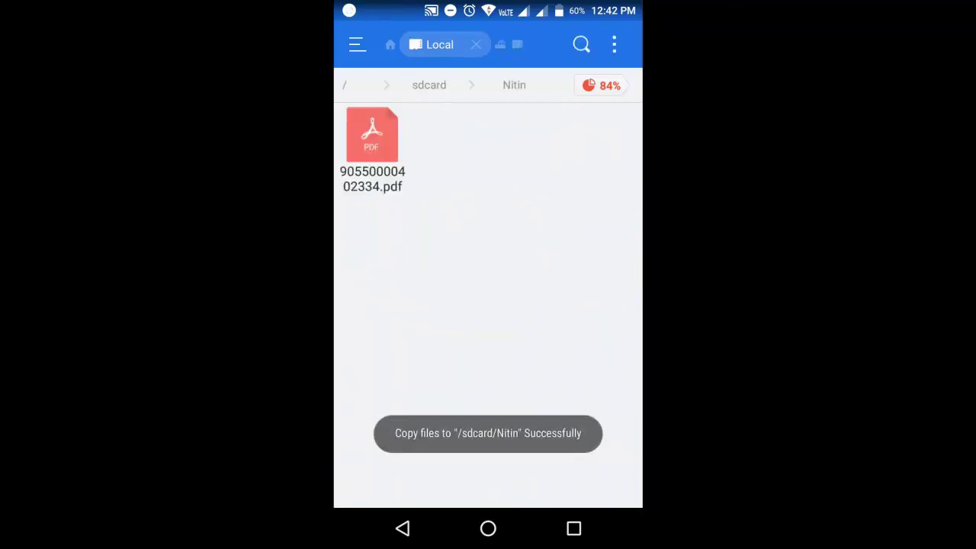